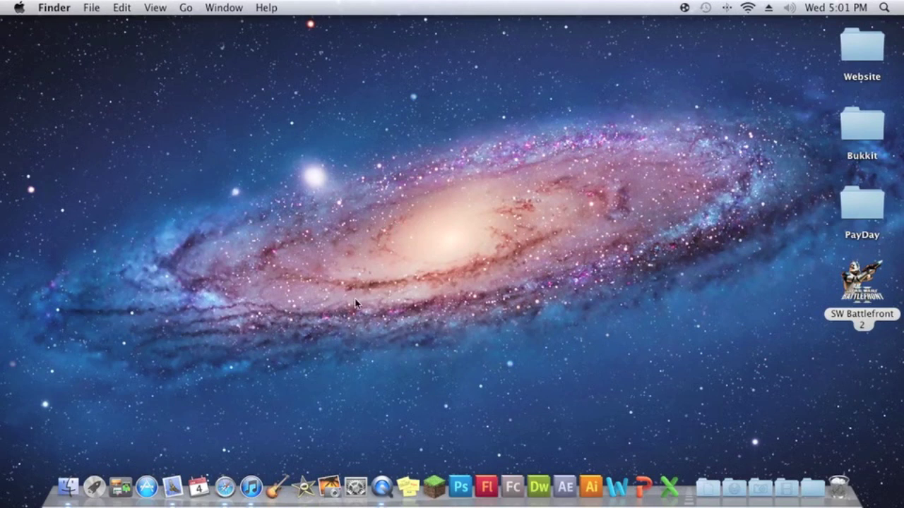
# Step: Select the AK5370 USB microphone as the input device in Sound preferences
pyautogui.click(361, 483)
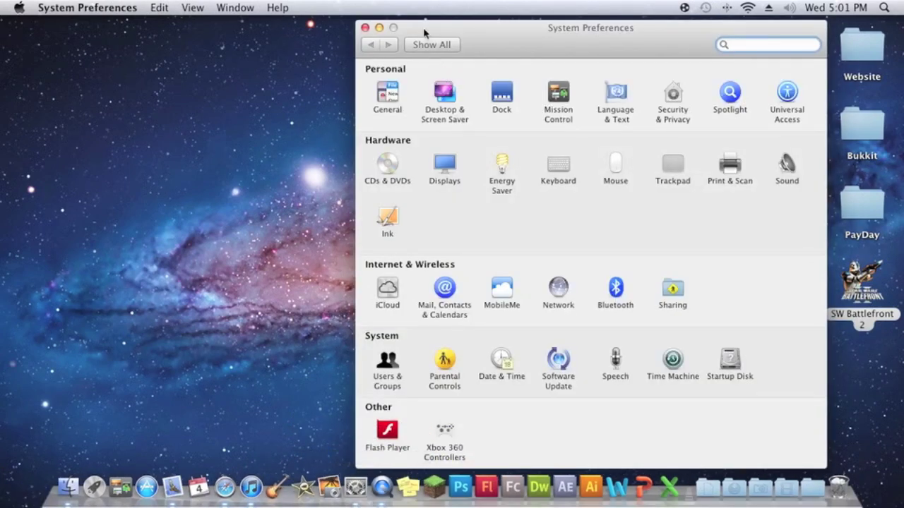
pyautogui.moveTo(426, 30); pyautogui.dragTo(267, 15)
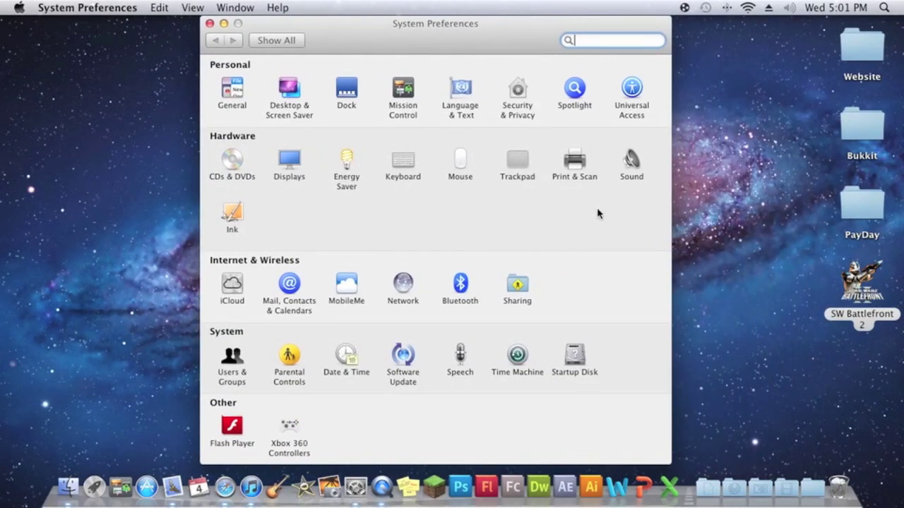
pyautogui.click(629, 163)
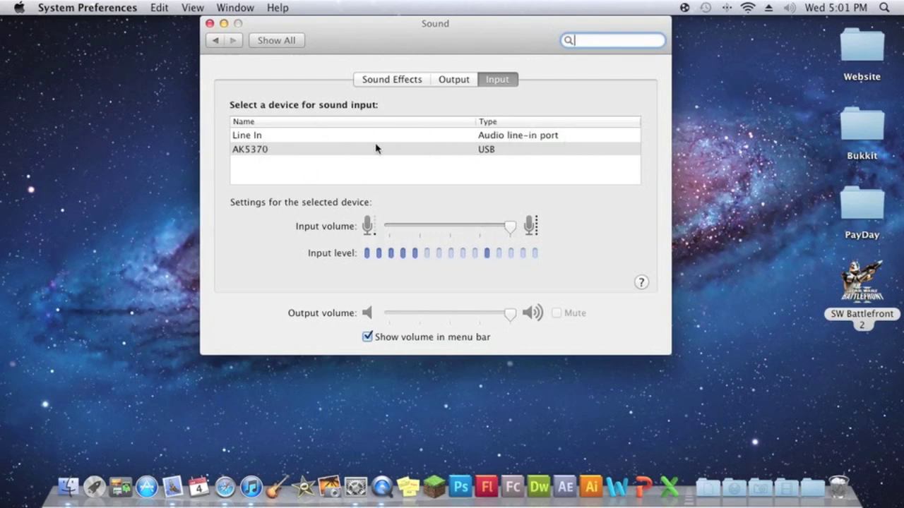
pyautogui.click(313, 150)
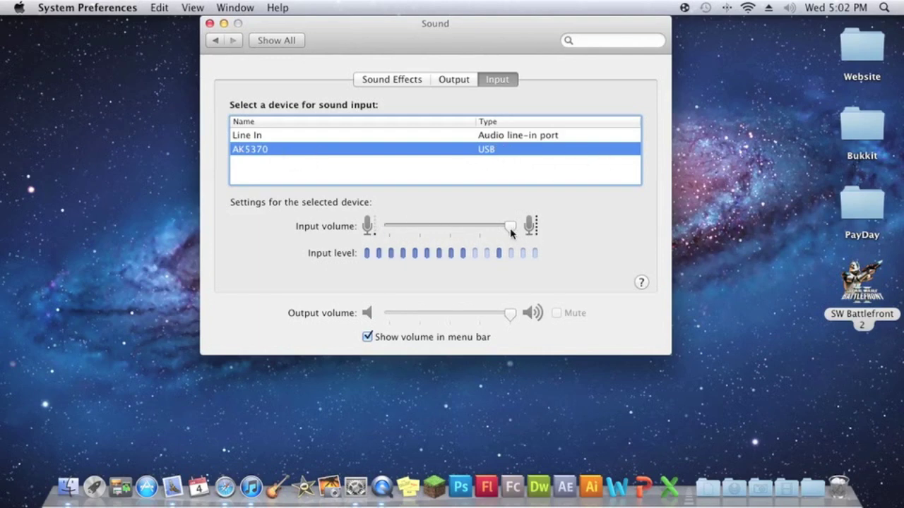
# Step: Leave the AK5370 input volume at maximum after briefly lowering it
pyautogui.moveTo(510, 227)
pyautogui.mouseDown()
pyautogui.moveTo(373, 224)
pyautogui.moveTo(524, 233)
pyautogui.mouseUp()
pyautogui.moveTo(514, 229); pyautogui.dragTo(496, 233)
pyautogui.moveTo(496, 233); pyautogui.dragTo(531, 226)
# Step: In the Speech pane, keep AK5370 as the selected speech microphone
pyautogui.click(216, 41)
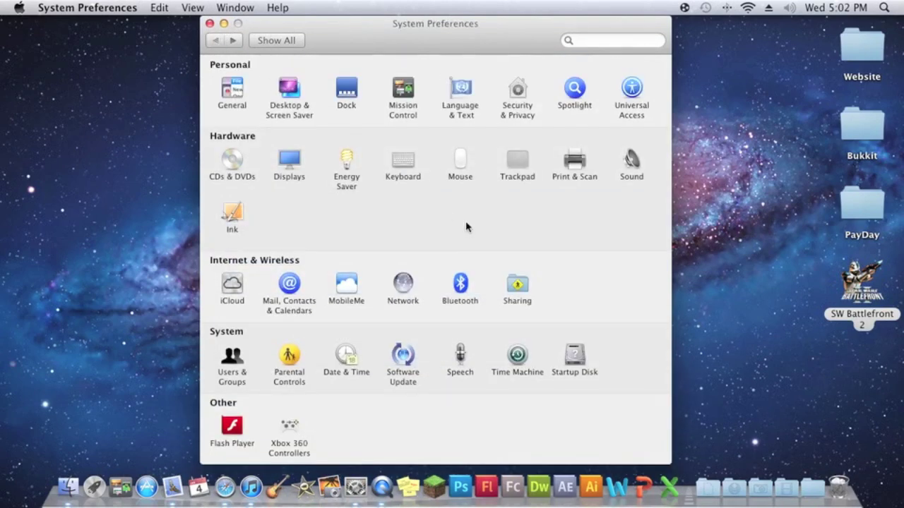
pyautogui.click(459, 358)
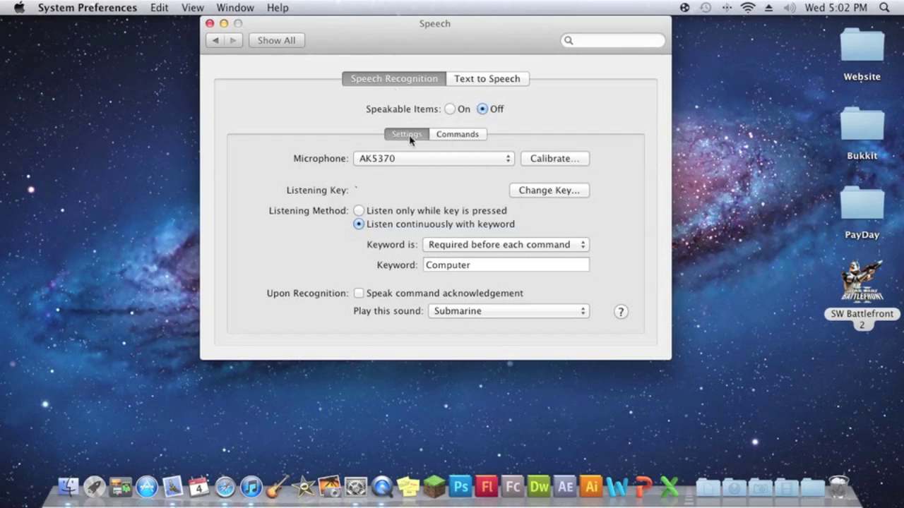
pyautogui.click(444, 164)
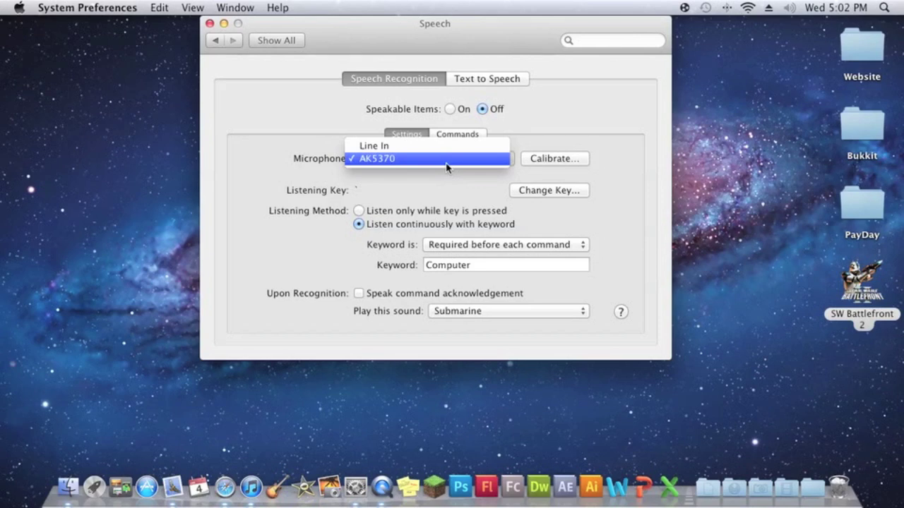
pyautogui.click(446, 164)
# Step: Calibrate the AK5370 speech microphone to a level just below High and confirm
pyautogui.click(536, 161)
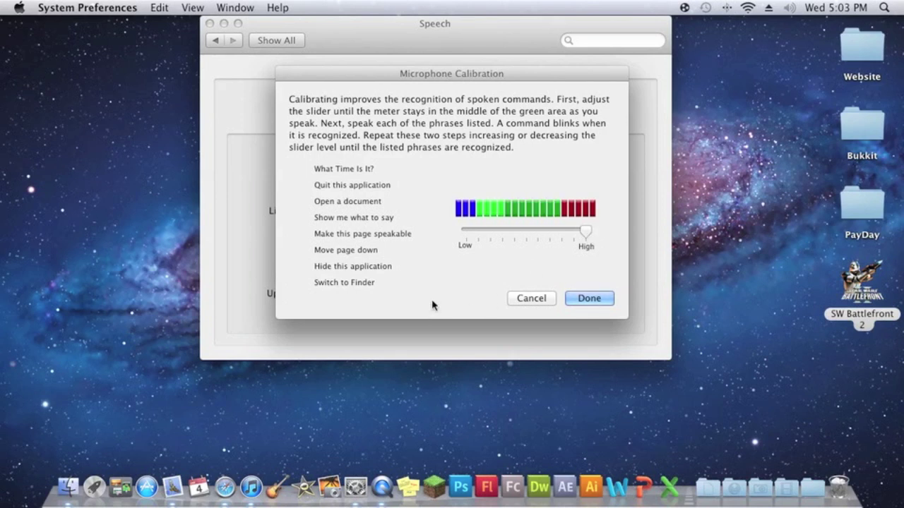
pyautogui.moveTo(586, 231); pyautogui.dragTo(563, 233)
pyautogui.moveTo(565, 235); pyautogui.dragTo(574, 236)
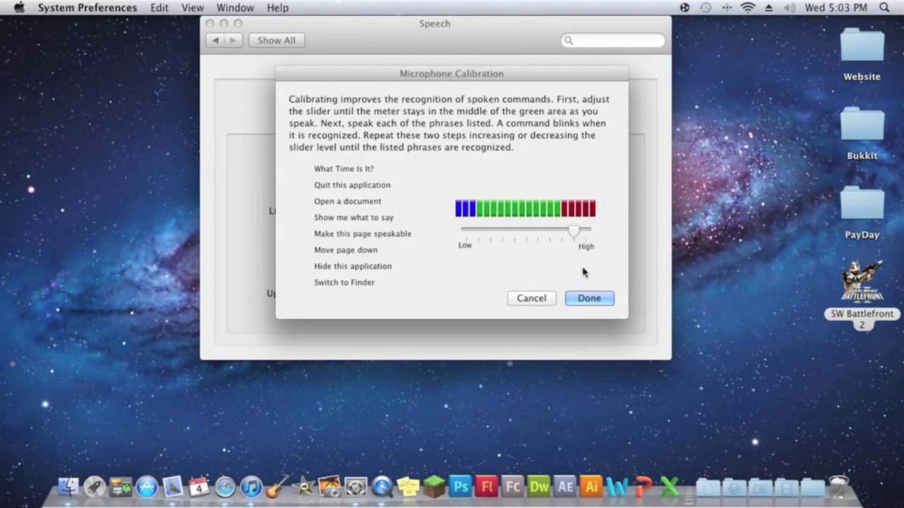
pyautogui.click(571, 301)
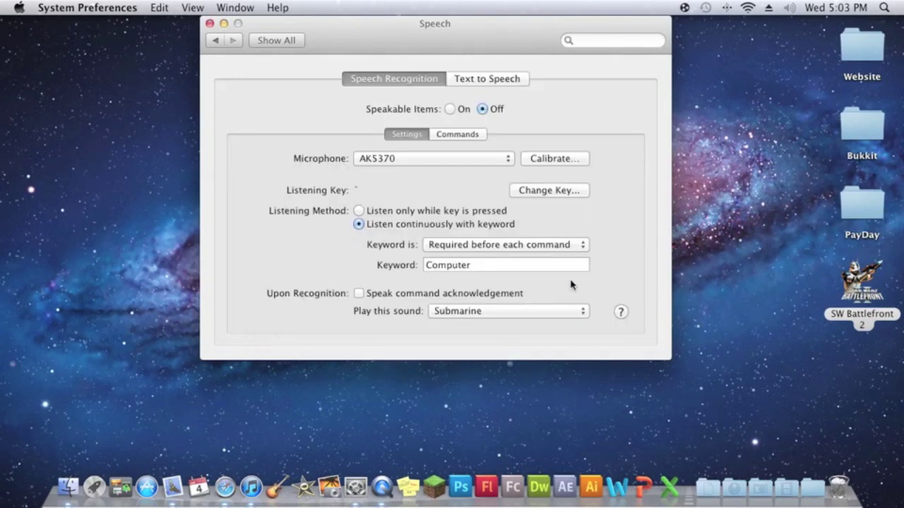
# Step: Close System Preferences and briefly open and dismiss Finder's File menu
pyautogui.click(210, 24)
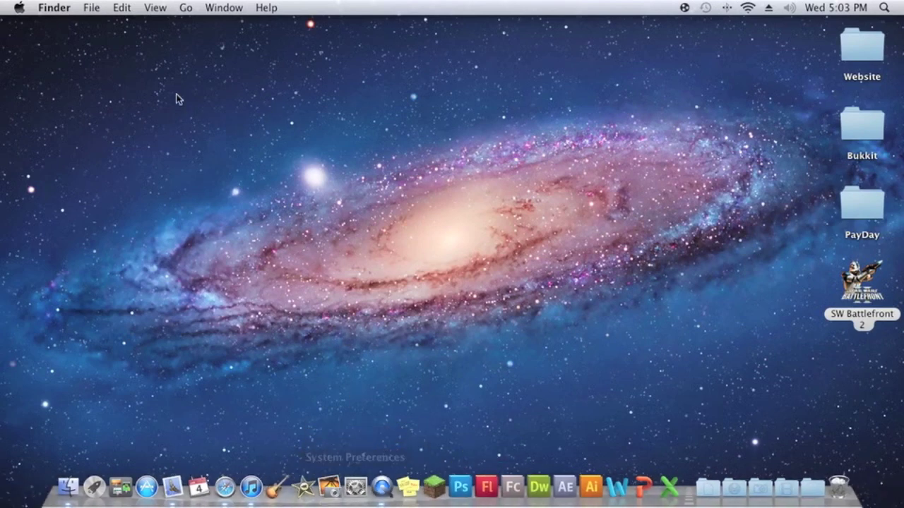
pyautogui.click(92, 8)
pyautogui.click(367, 109)
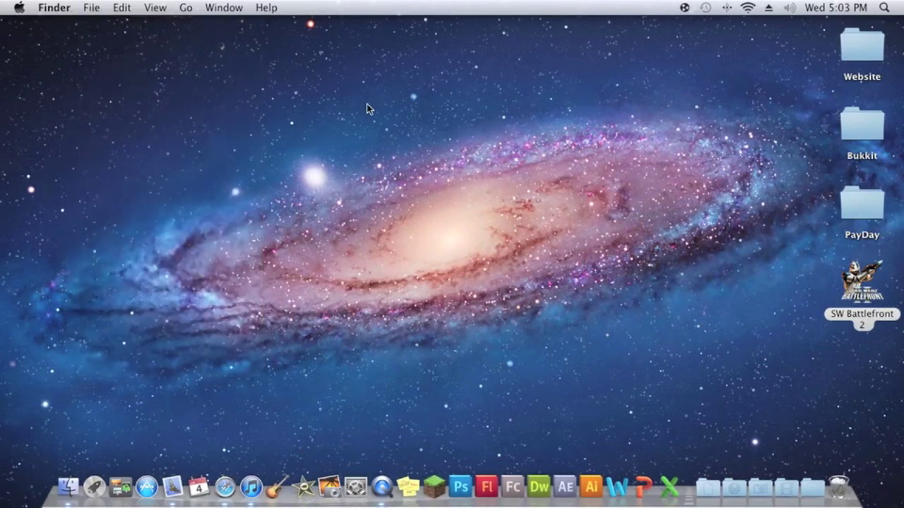